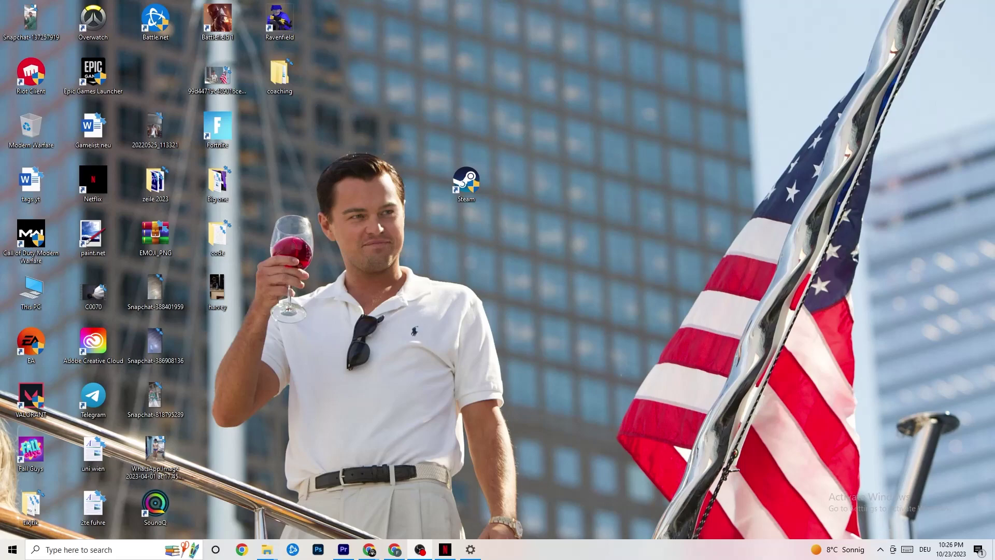
Select the Steam desktop shortcut and bring up its context menu, then dismiss it
mouse_move(483, 195)
mouse_down()
mouse_move(421, 195)
mouse_move(480, 200)
mouse_move(474, 191)
mouse_up()
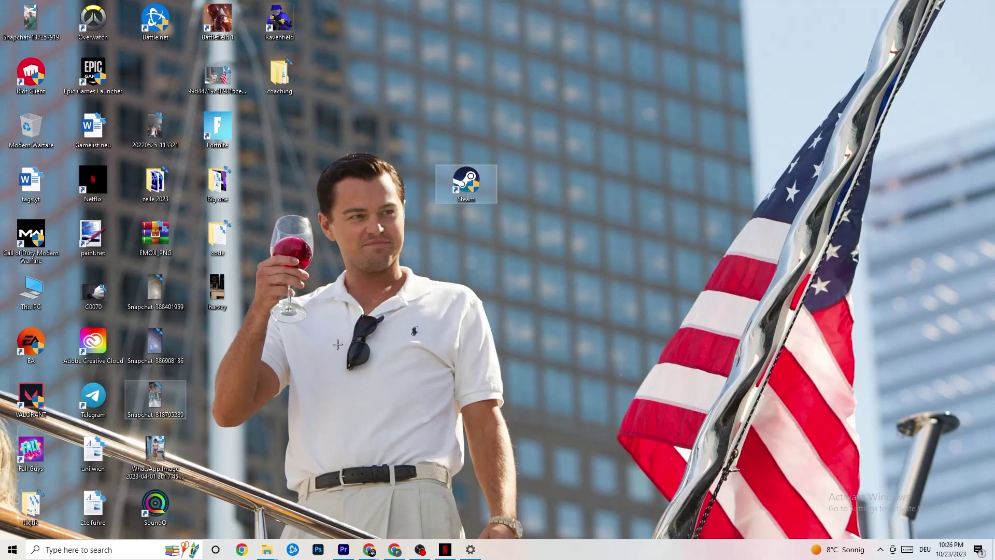
drag(468, 193, 471, 193)
click(474, 114)
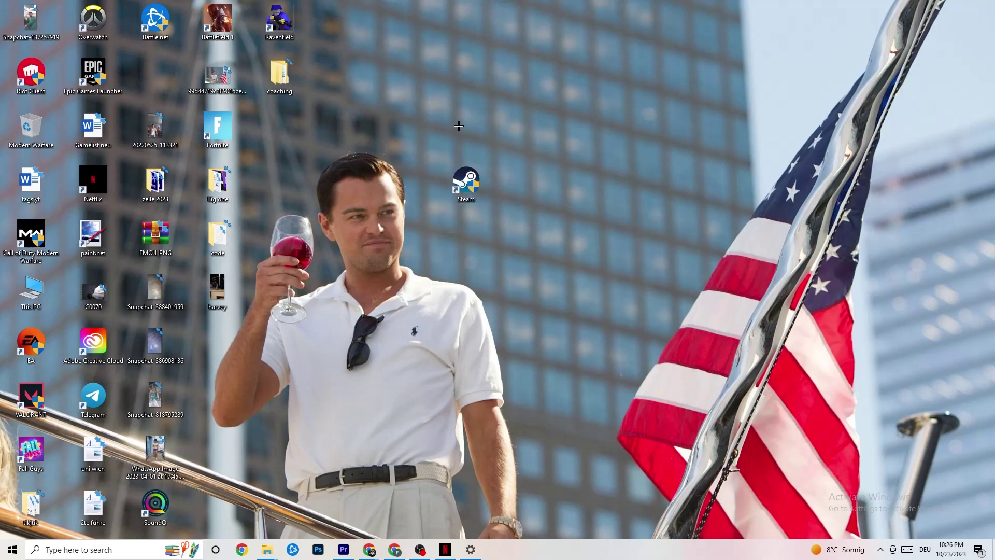
right_click(475, 181)
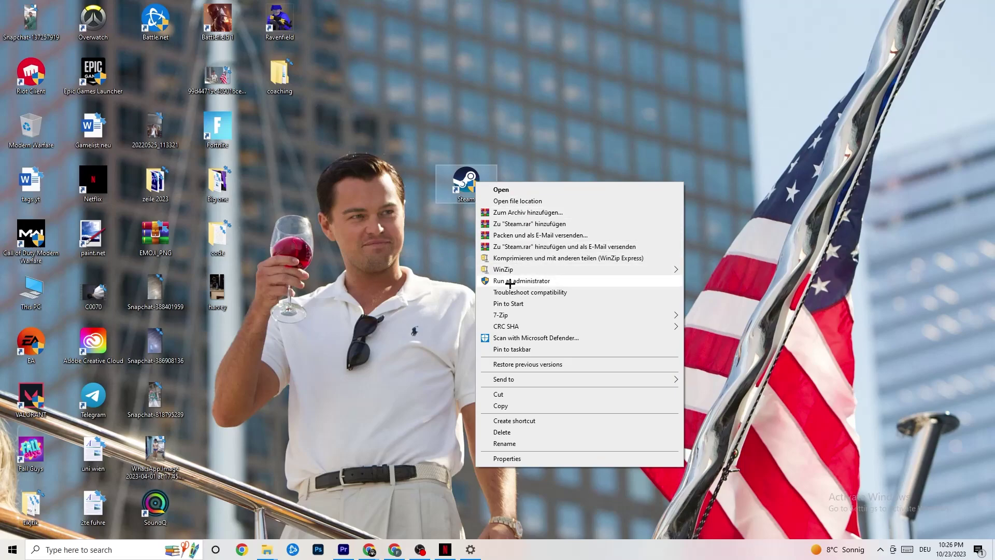
click(426, 276)
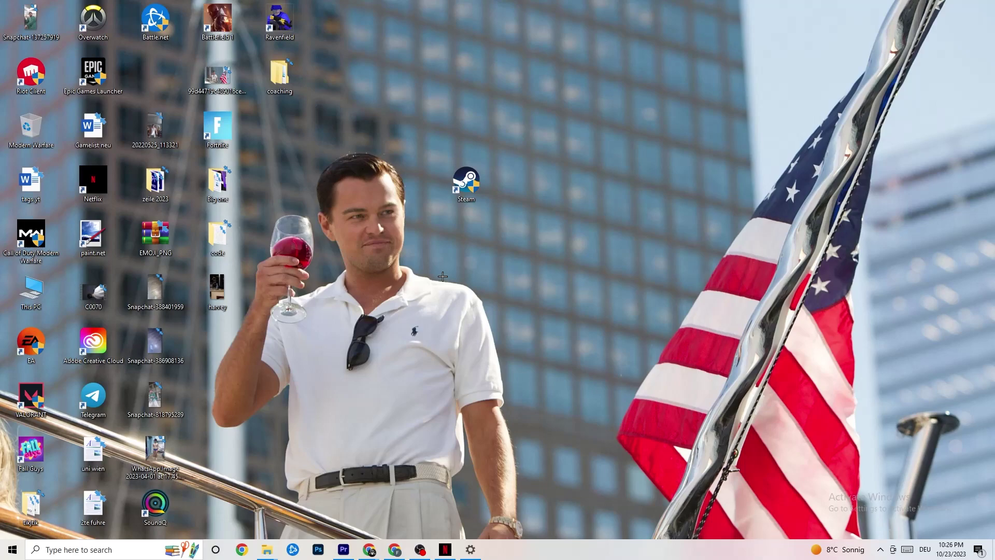
Set the Steam shortcut to run as administrator in Windows 8 compatibility mode
right_click(464, 184)
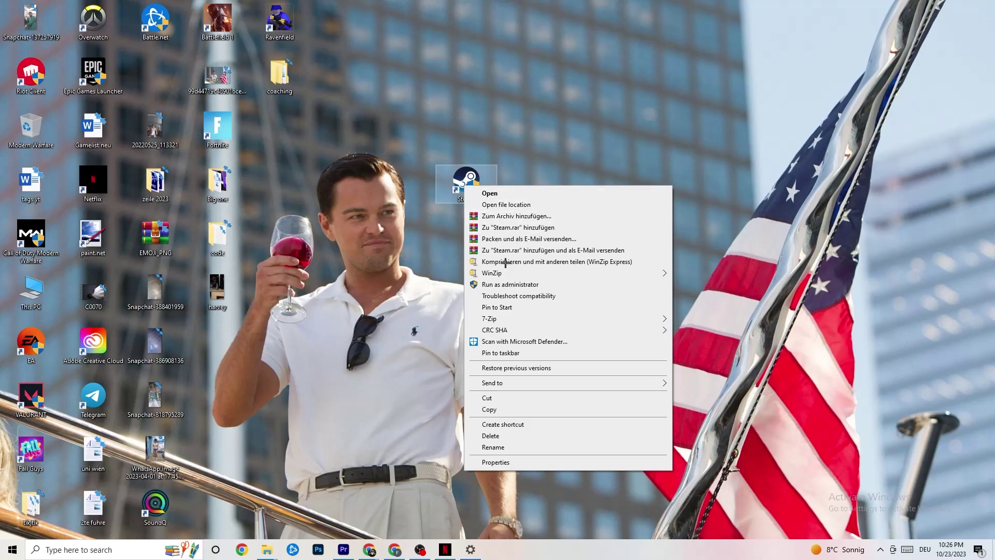
click(518, 462)
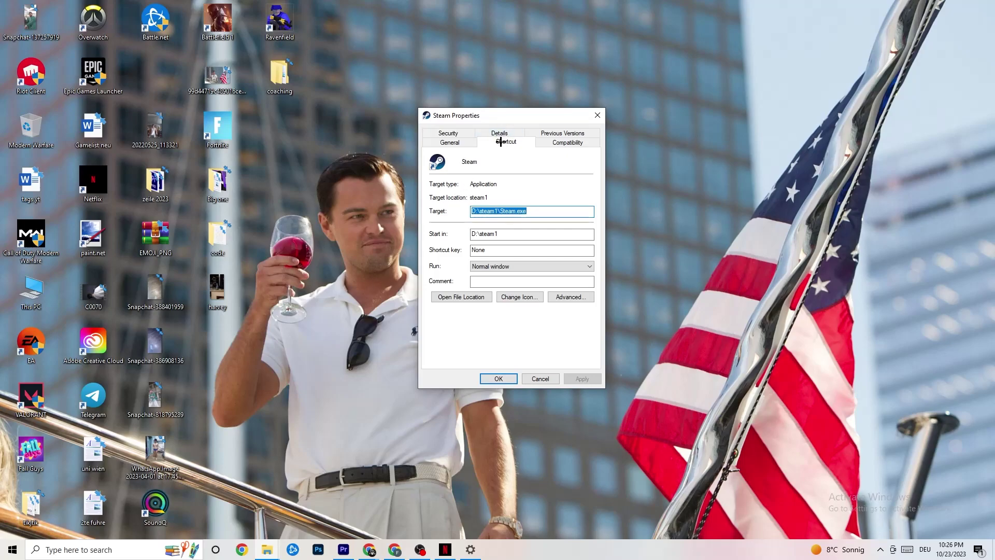
click(540, 141)
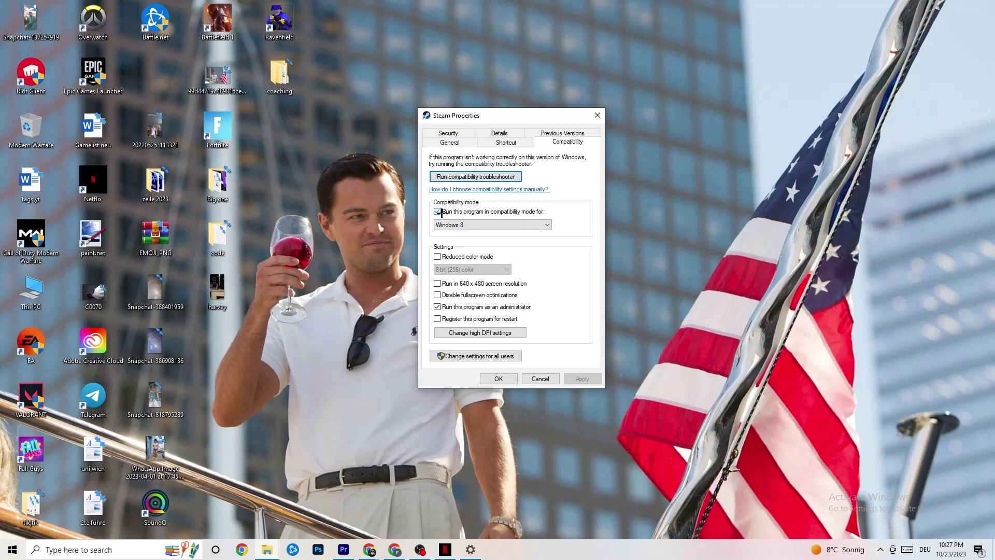
click(477, 224)
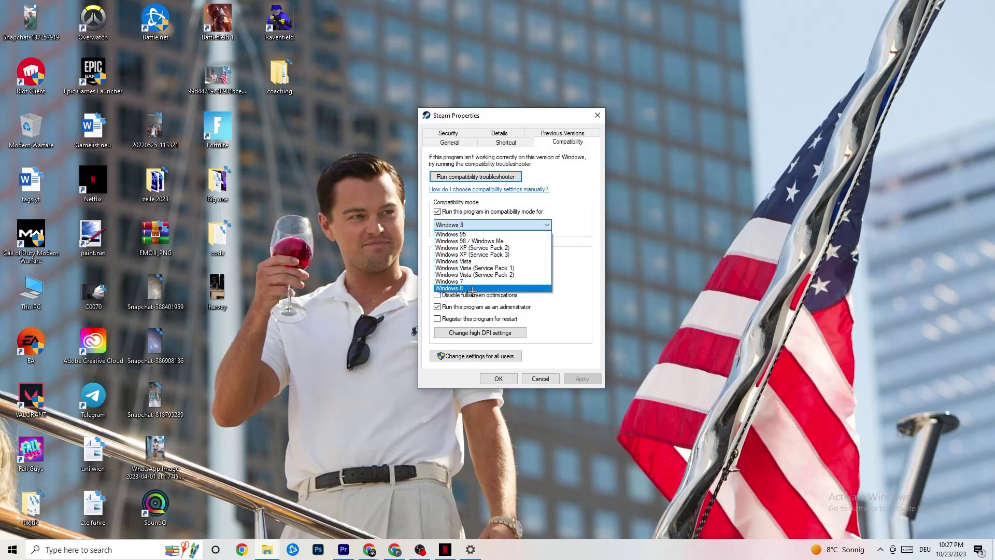
click(571, 237)
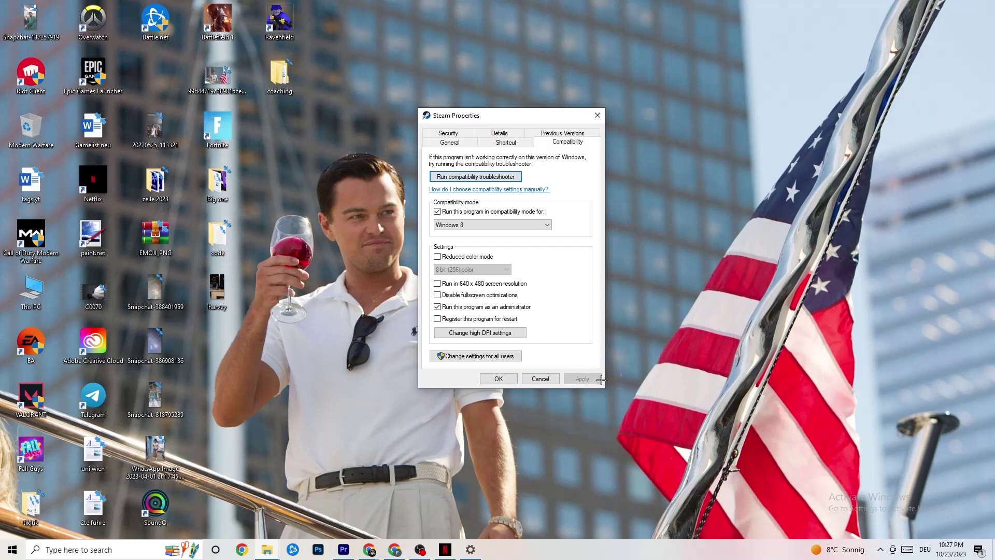
click(498, 378)
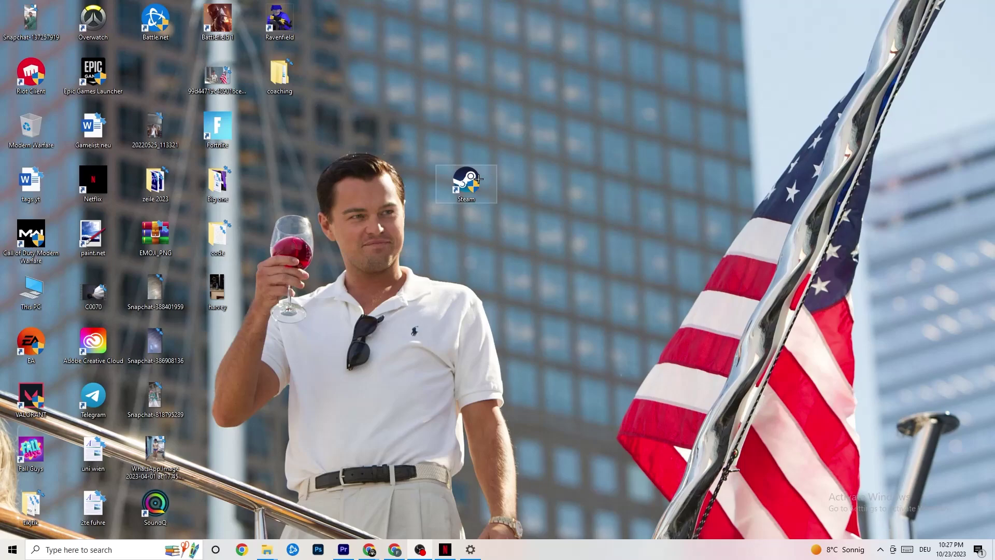
click(13, 549)
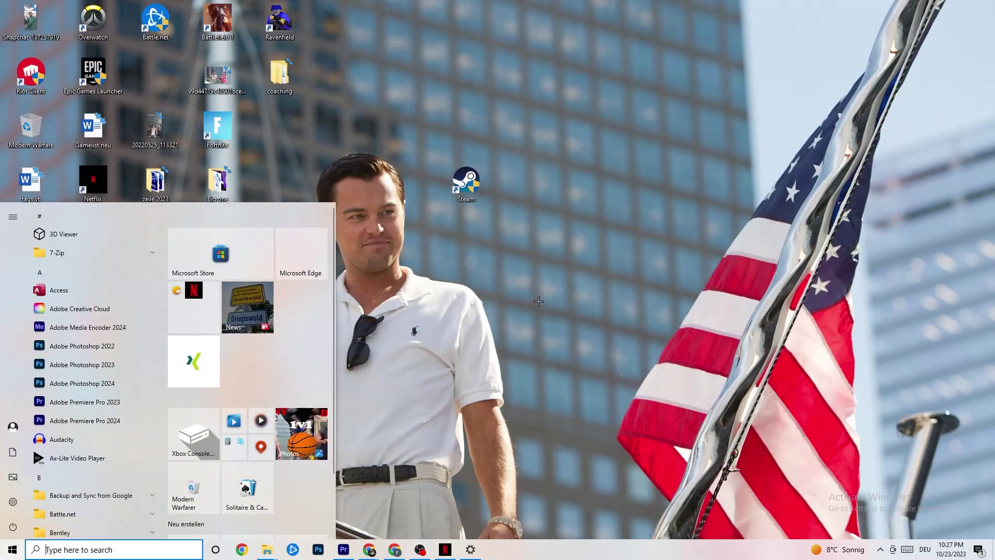
click(350, 499)
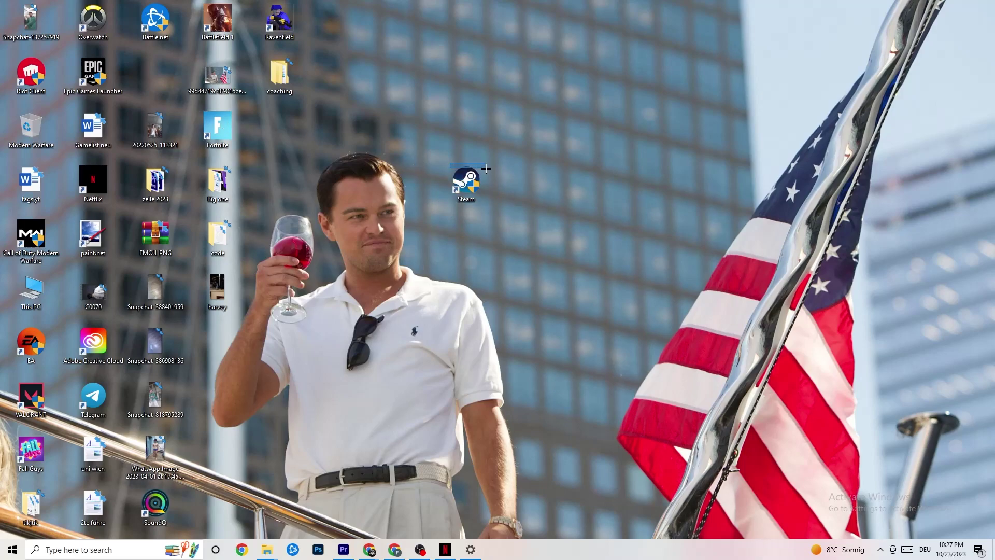
right_click(456, 189)
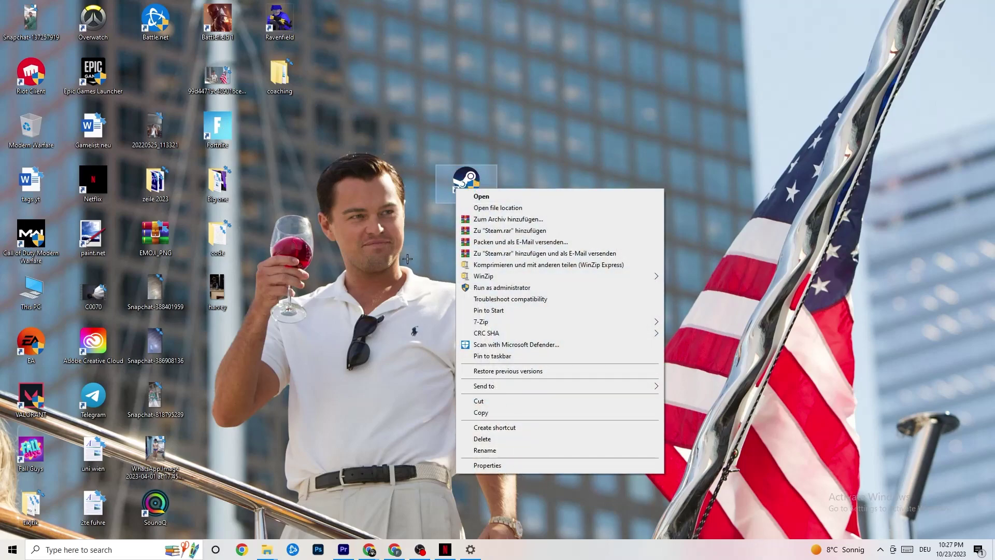
click(442, 295)
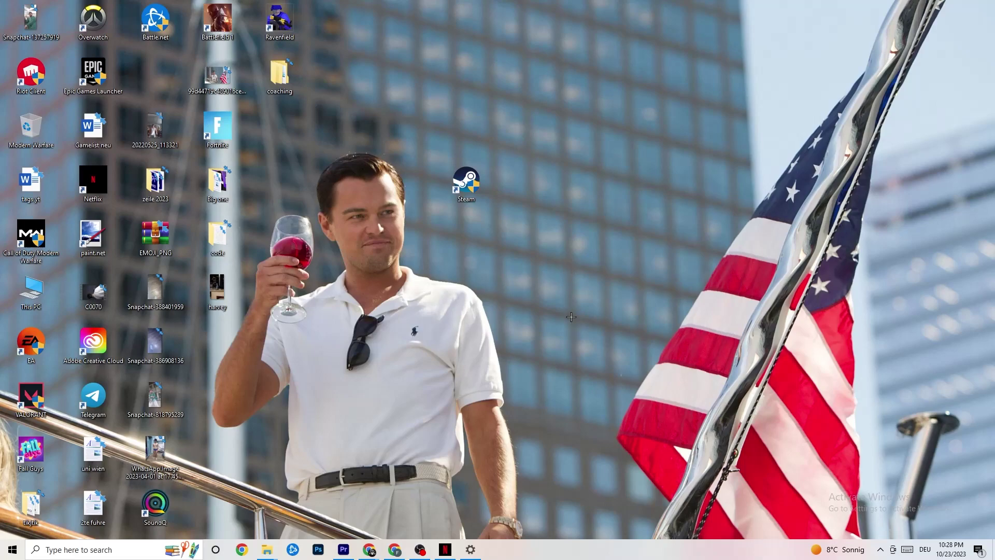
Launch Task Manager from the taskbar menu and maximize it to full screen
right_click(555, 556)
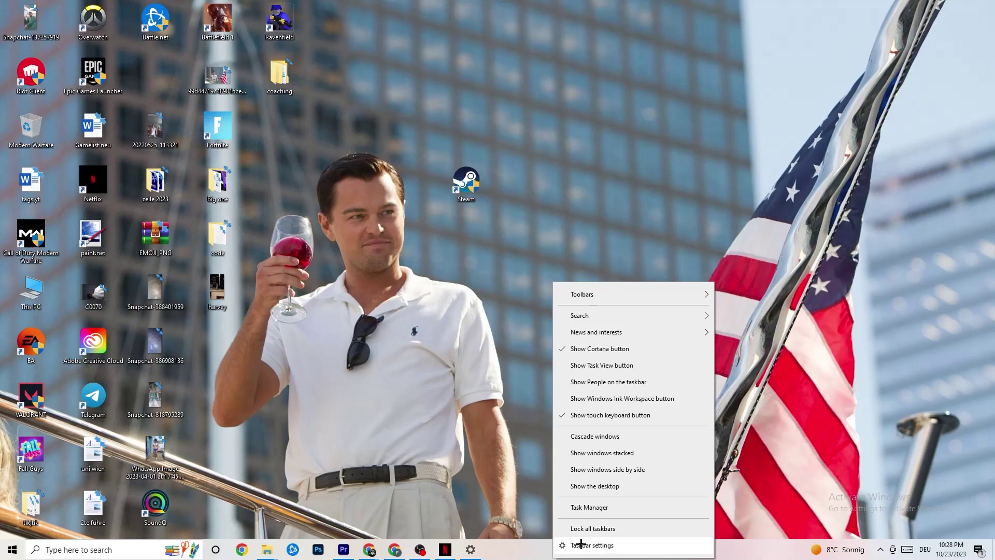
click(598, 508)
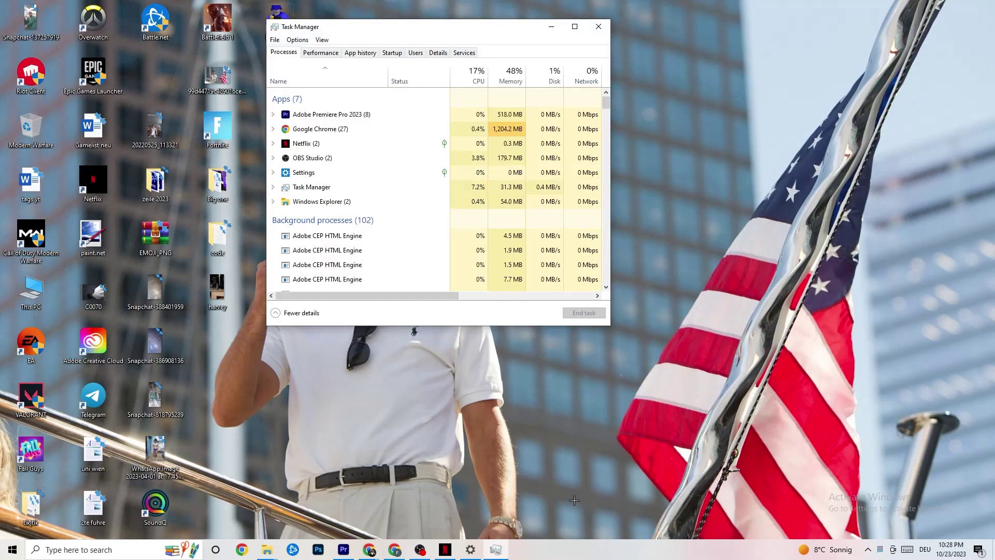
click(575, 26)
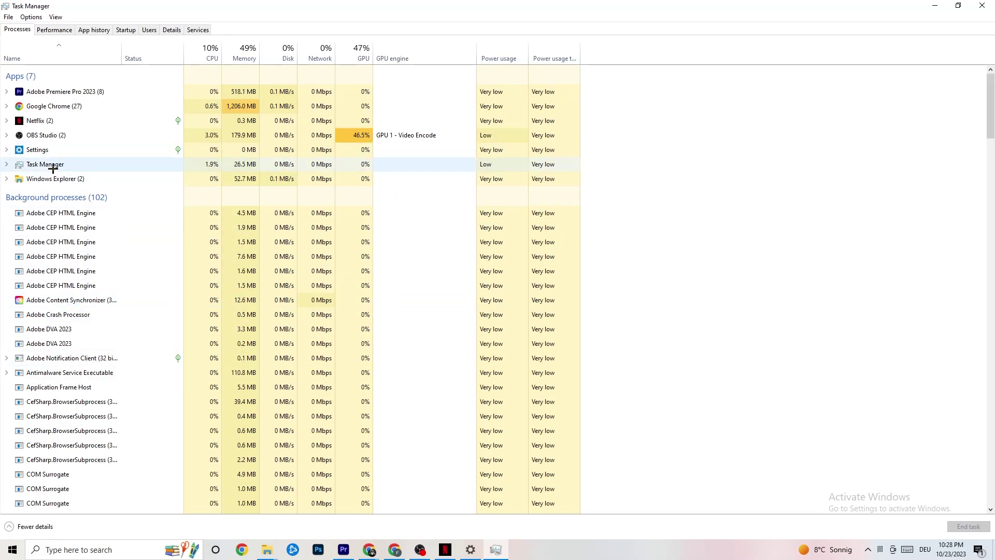
Show the Details list of processes with PID, status and memory, leaving Chrome untouched
right_click(72, 107)
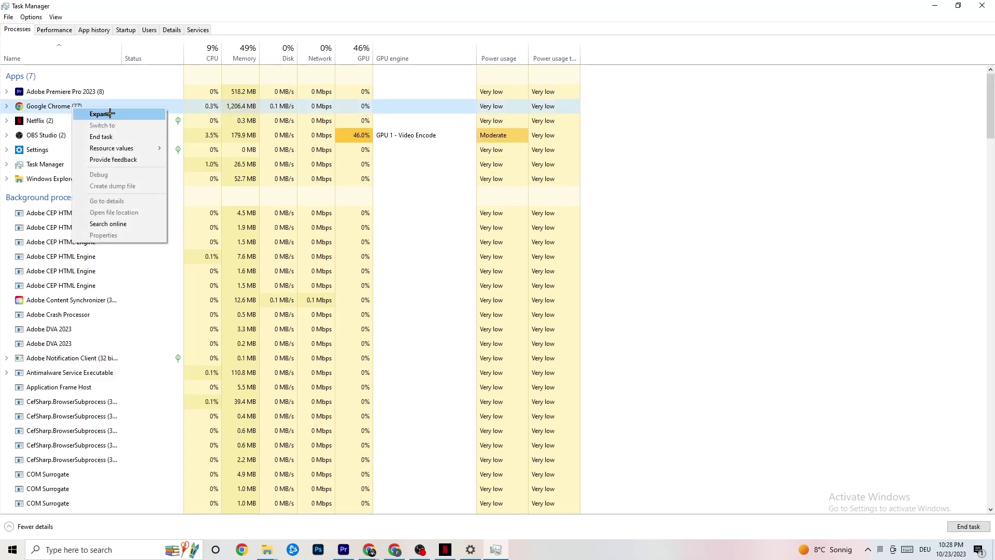
click(714, 121)
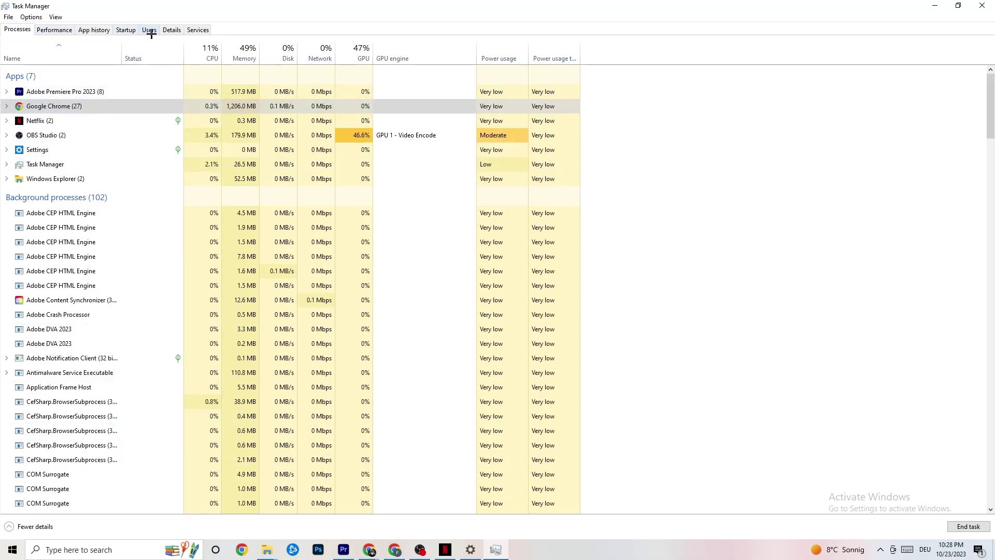
click(170, 29)
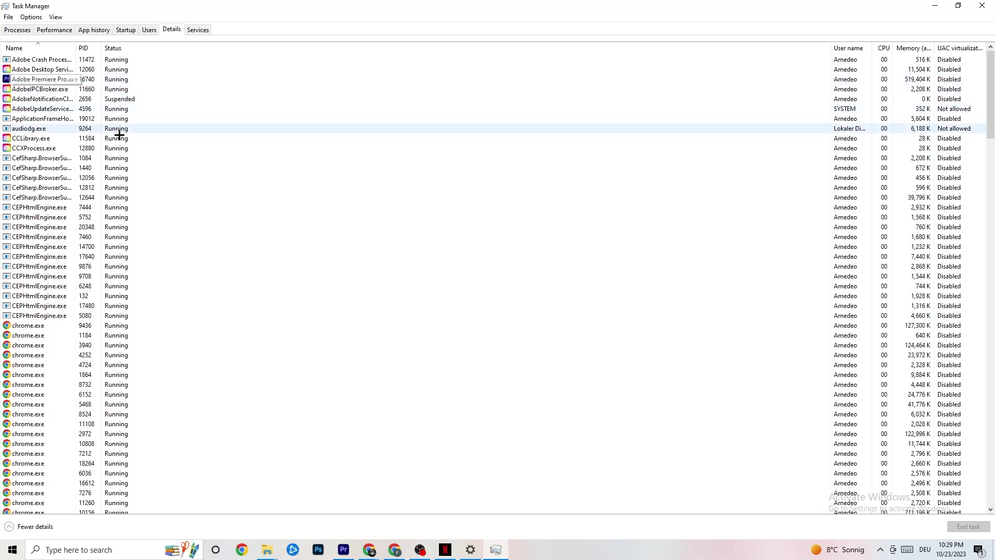
right_click(54, 81)
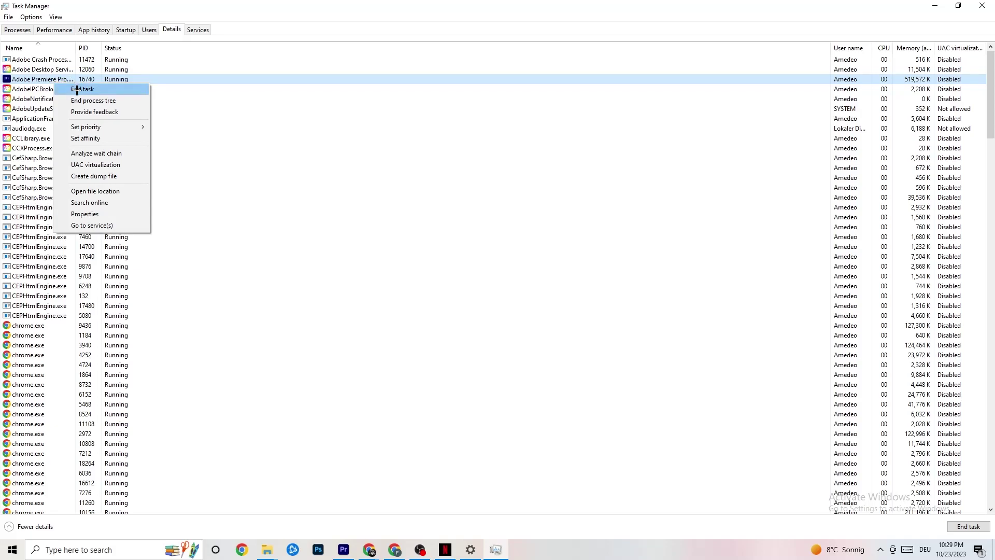
mouse_move(92, 129)
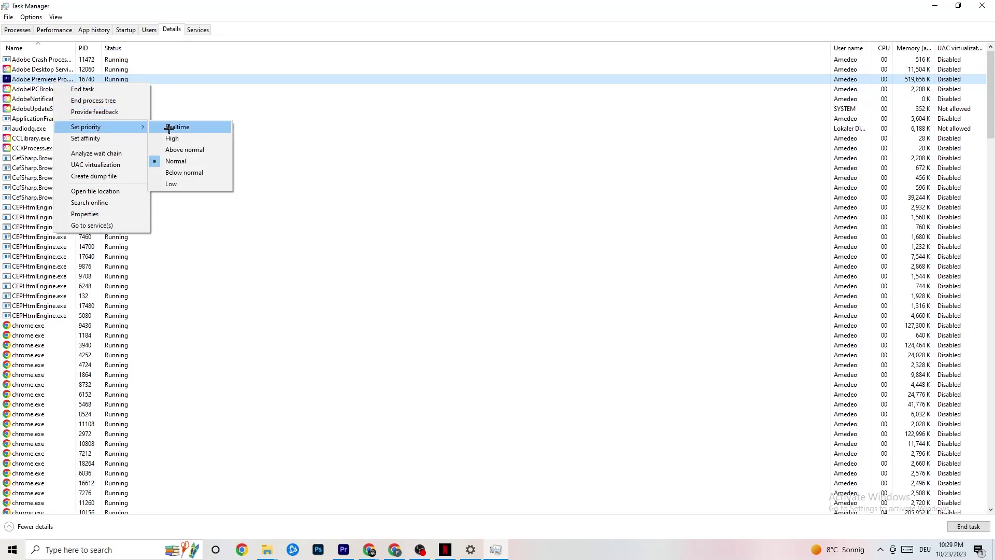
mouse_move(137, 125)
click(269, 109)
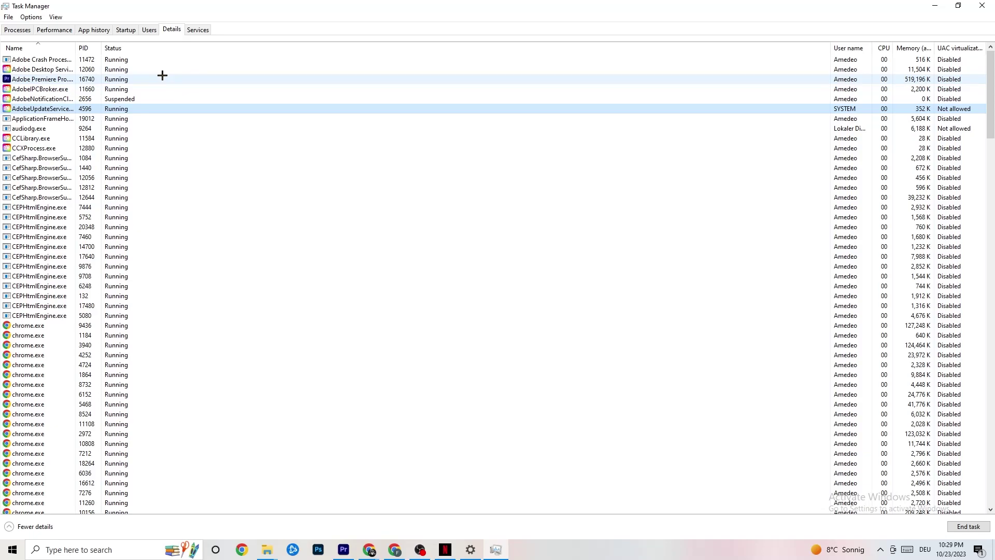
Review the startup apps, leaving Razer Synapse enabled, and close Task Manager
click(127, 29)
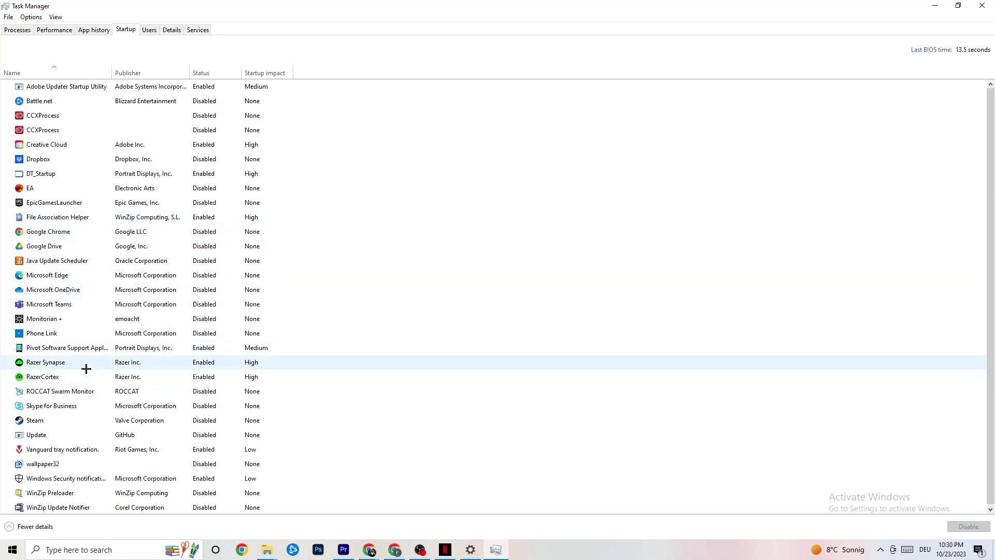
right_click(203, 363)
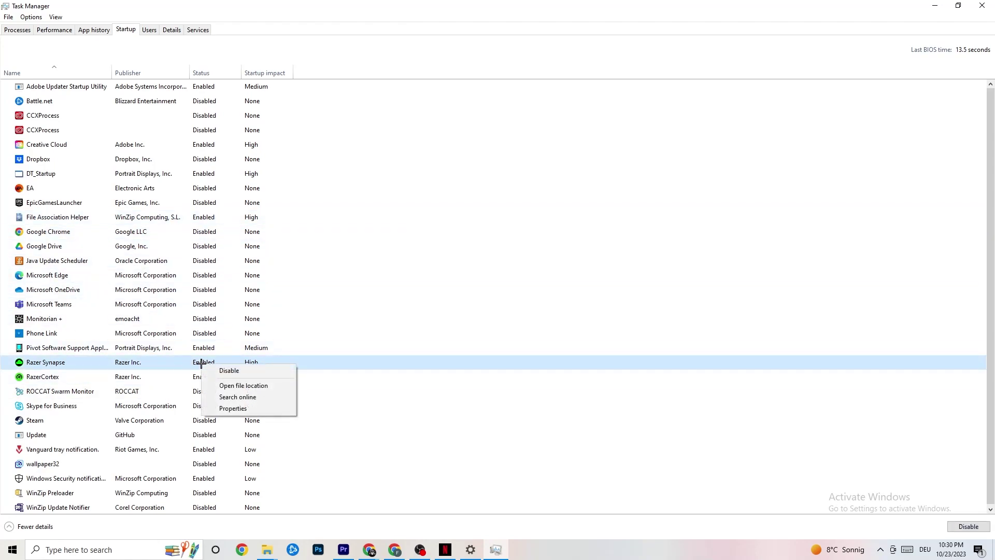
click(513, 52)
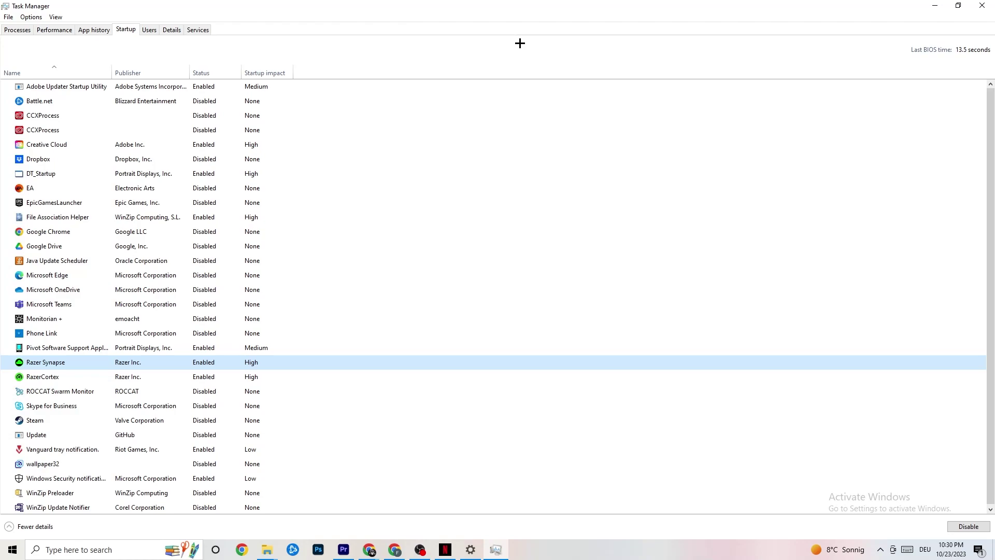
click(976, 5)
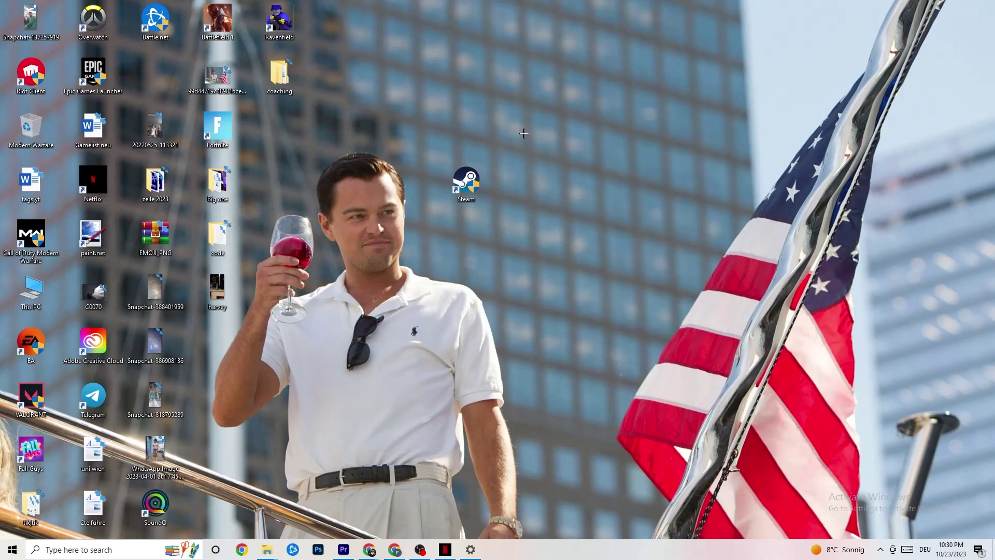
Open Windows Settings from the Start menu
click(7, 556)
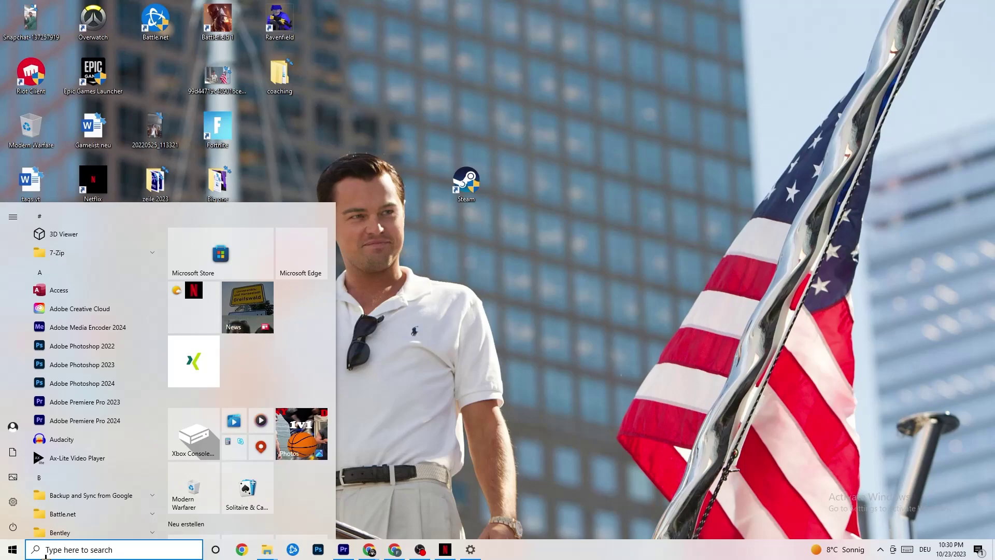
click(16, 502)
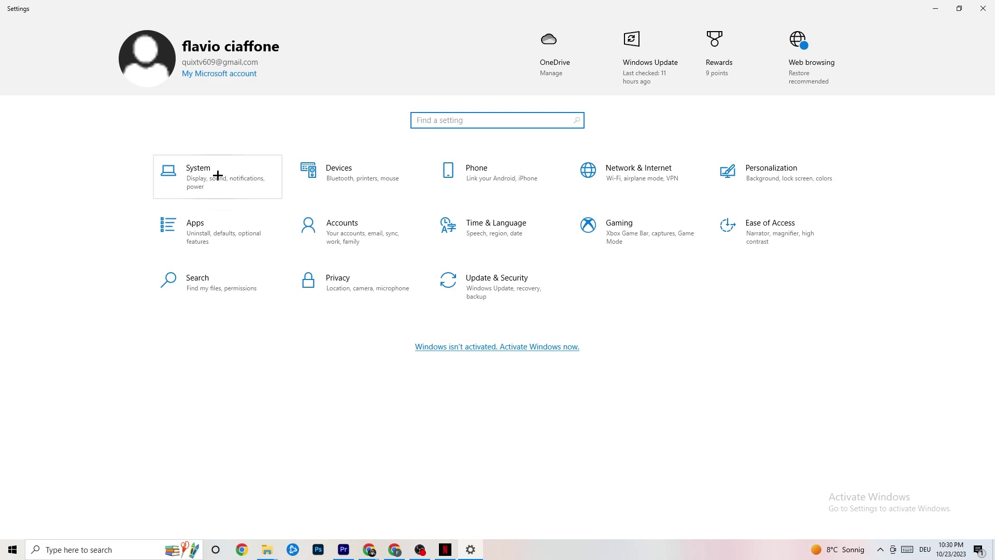
Check the Display scaling options, keeping 100% scaling at 1920 × 1080
click(218, 175)
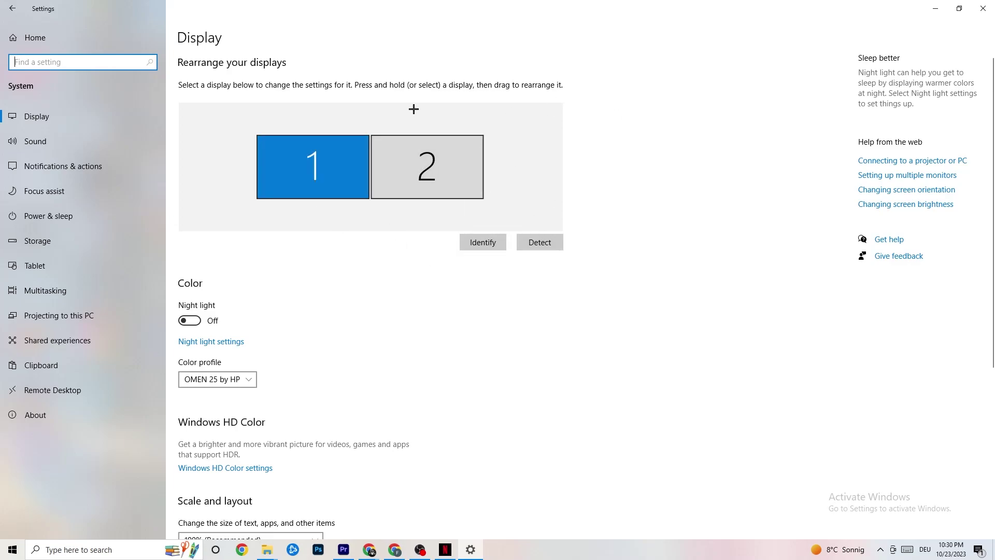
scroll(484, 118, down, 5)
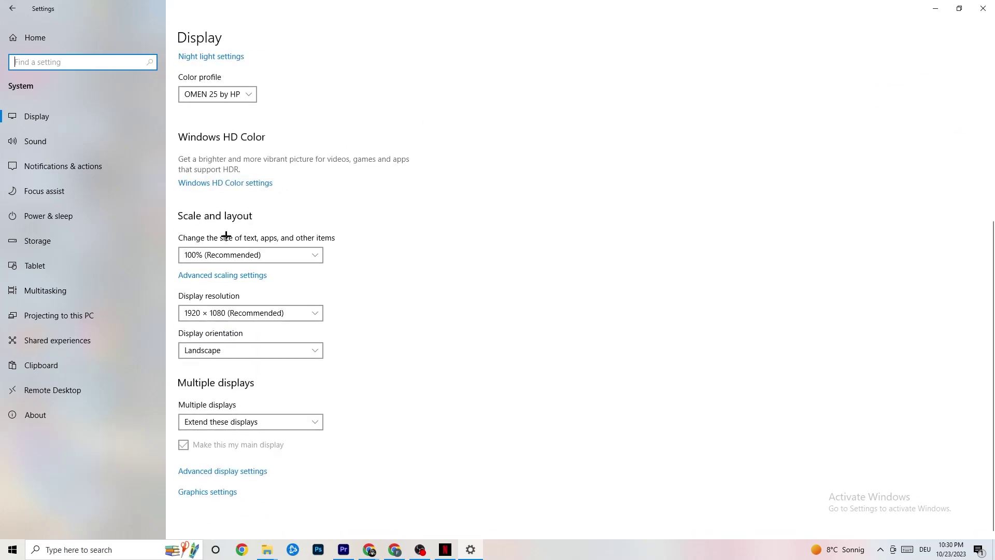
click(284, 254)
click(392, 200)
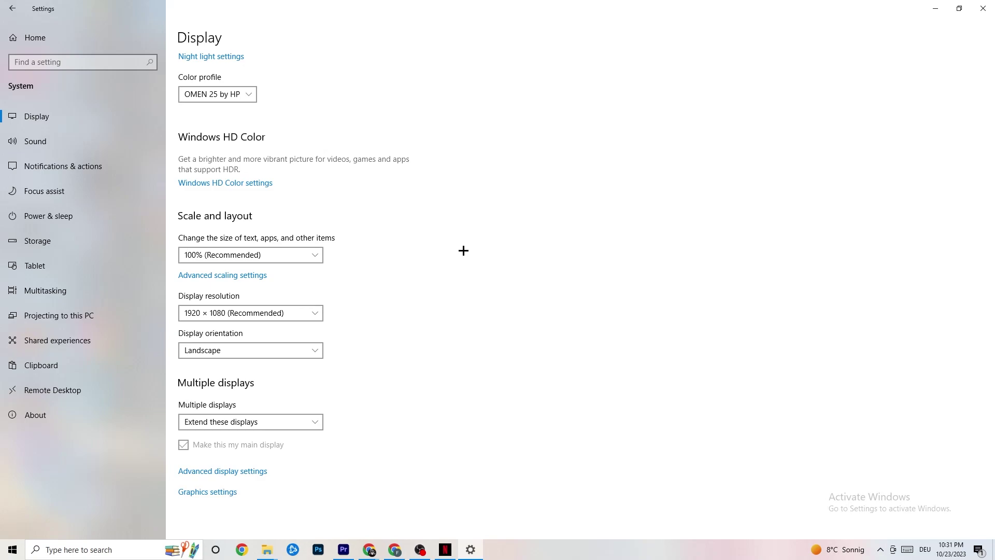
Review the power plans in Power Options, keeping Balanced (recommended) active
click(62, 213)
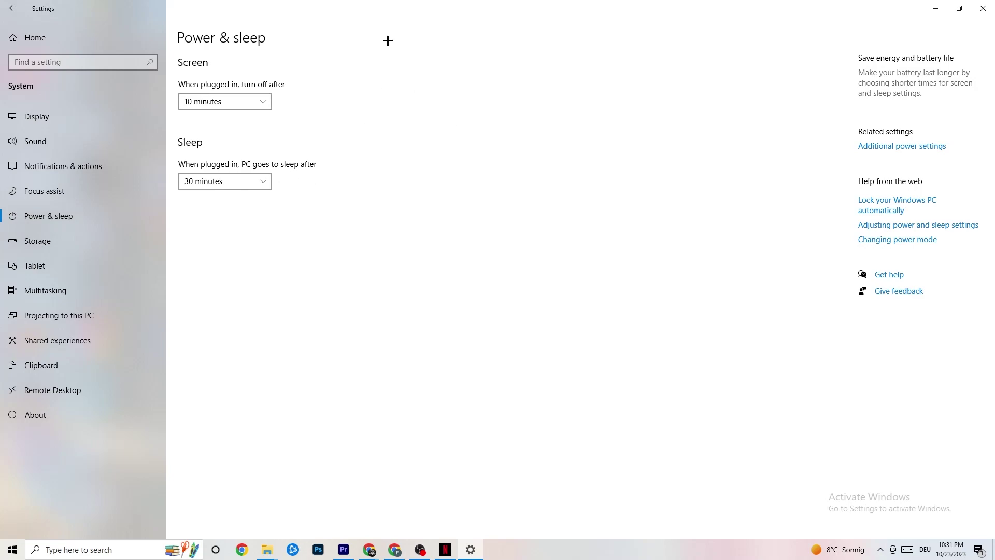
click(913, 145)
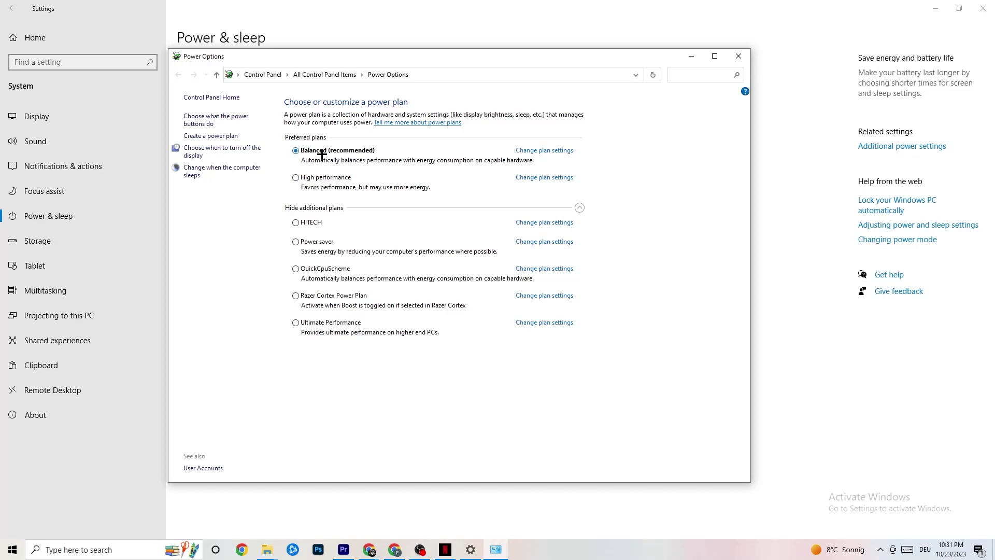
click(738, 56)
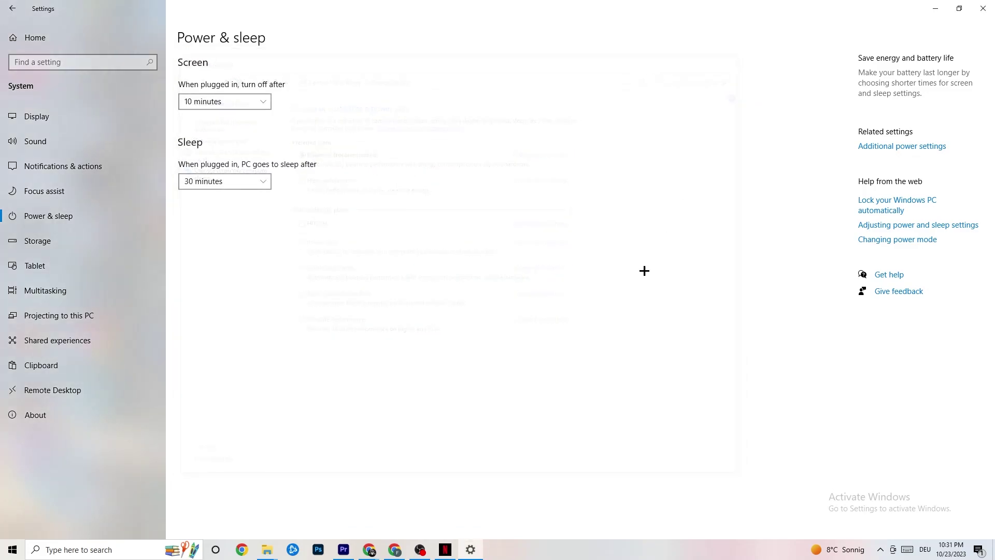
Confirm Storage Sense is on and runs every week, then return to Settings Home
click(78, 242)
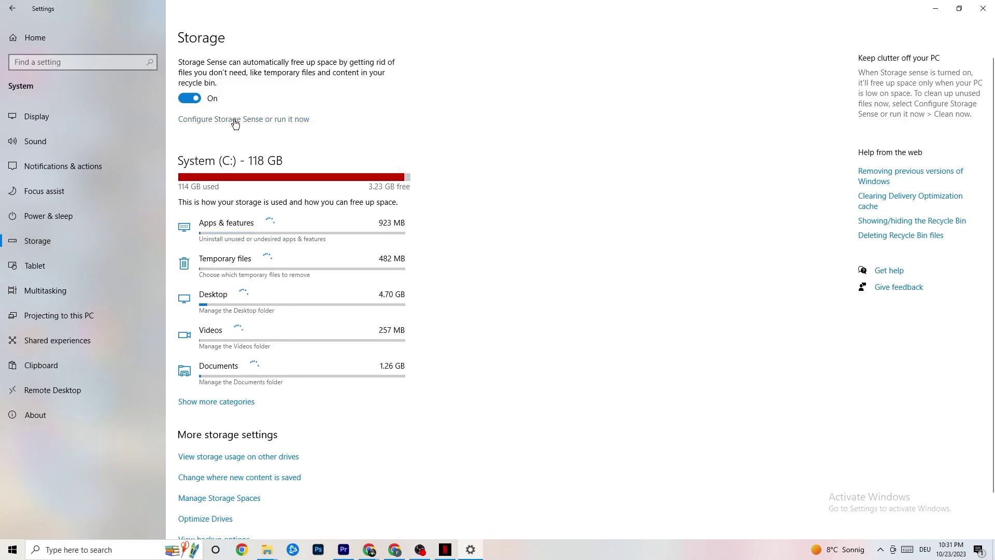
click(235, 120)
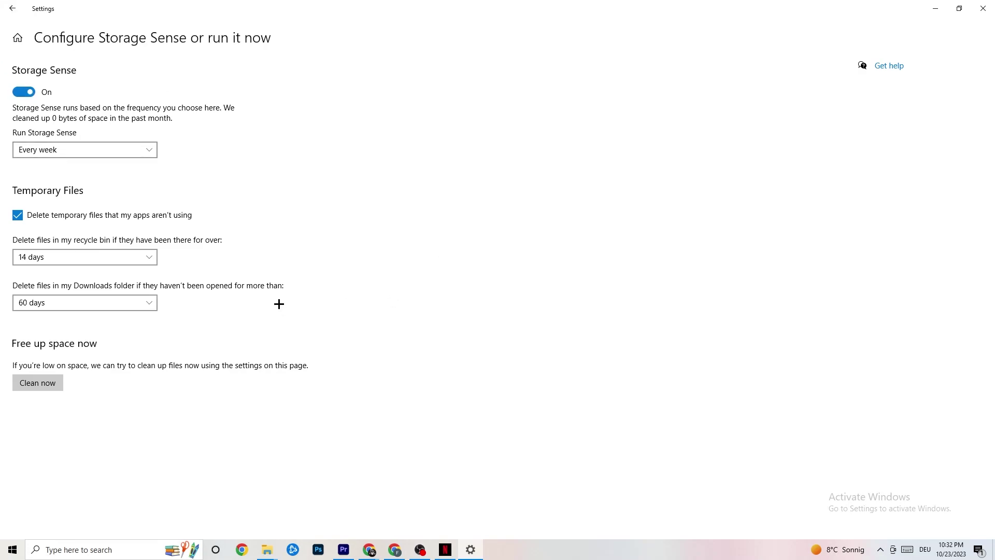
click(11, 6)
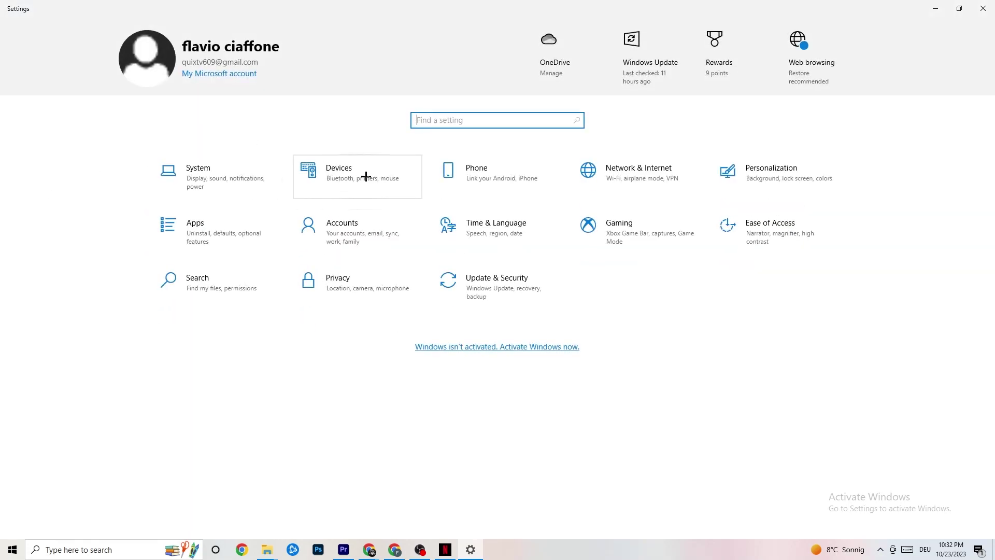
Confirm Xbox Game Bar is off and view Captures with background recording off
click(660, 236)
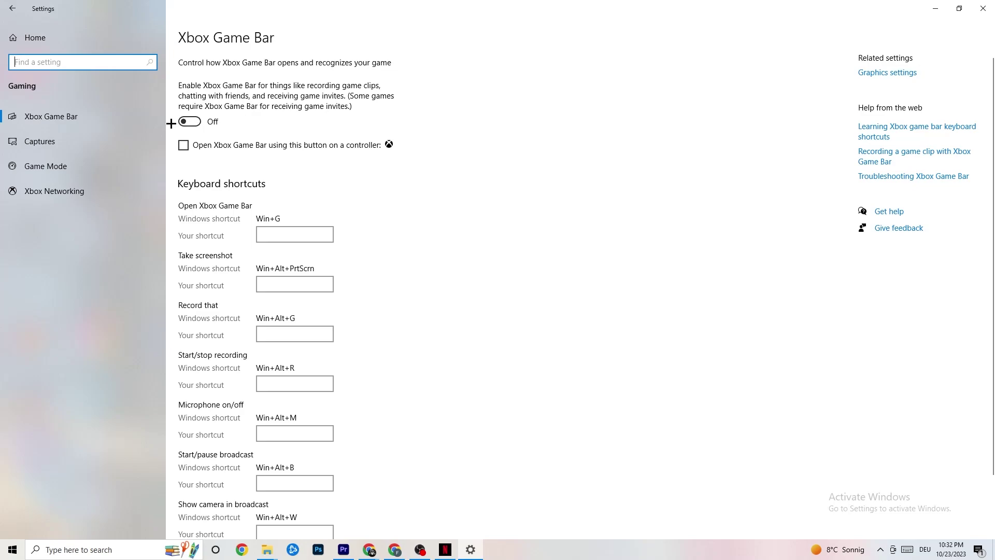
click(78, 141)
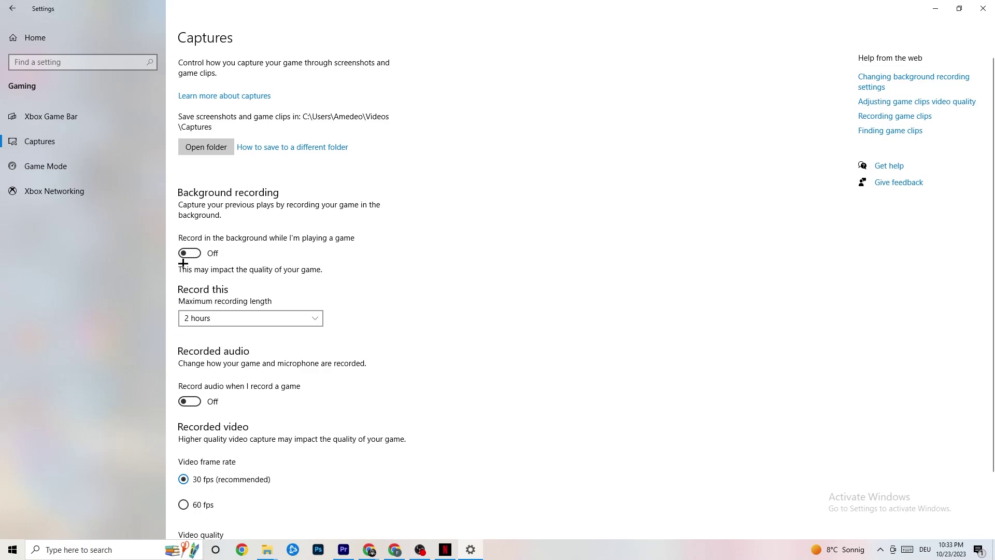
Confirm Game Mode is on, then go back to the Settings home page
click(89, 166)
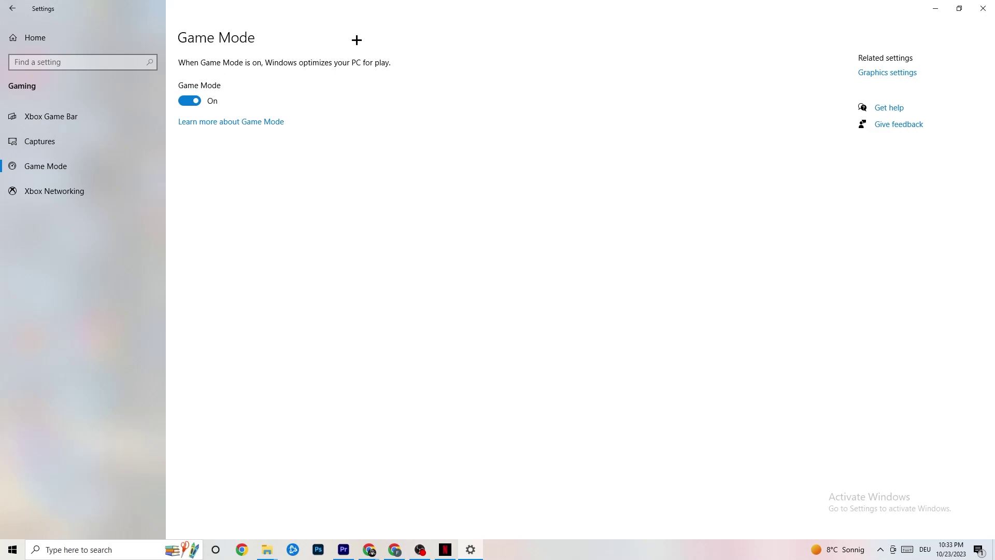
click(12, 8)
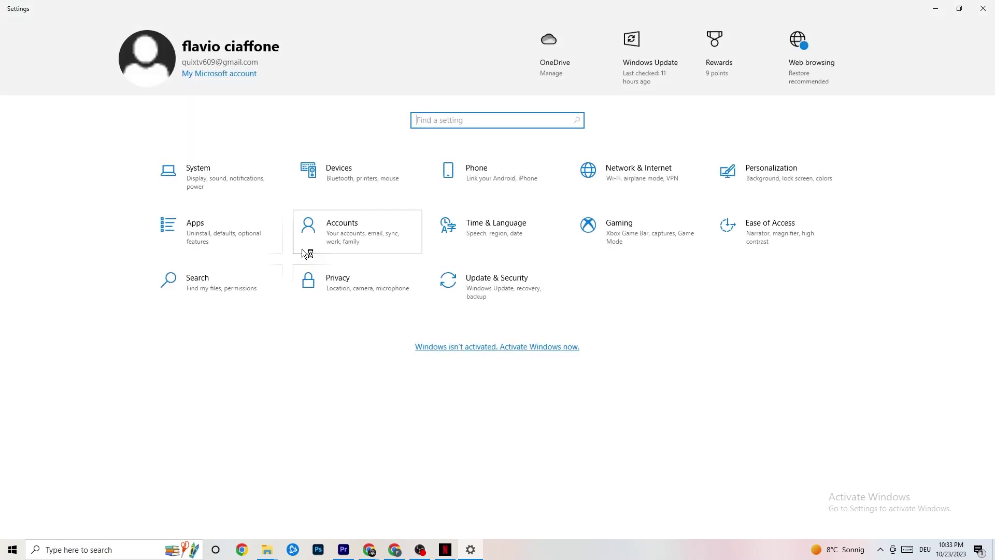
Open Update & Security, glance at Troubleshoot, then return to Windows Update showing up to date
click(523, 297)
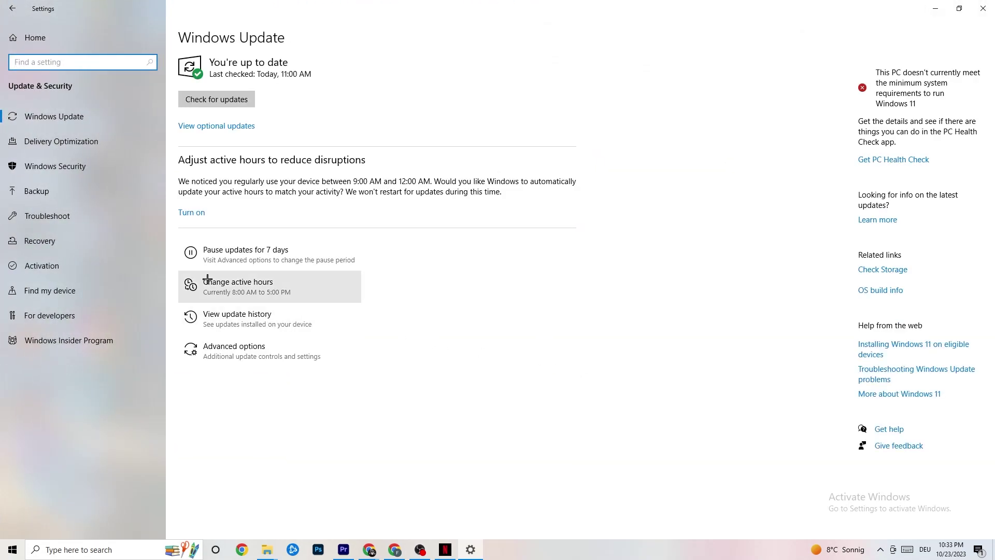
click(57, 214)
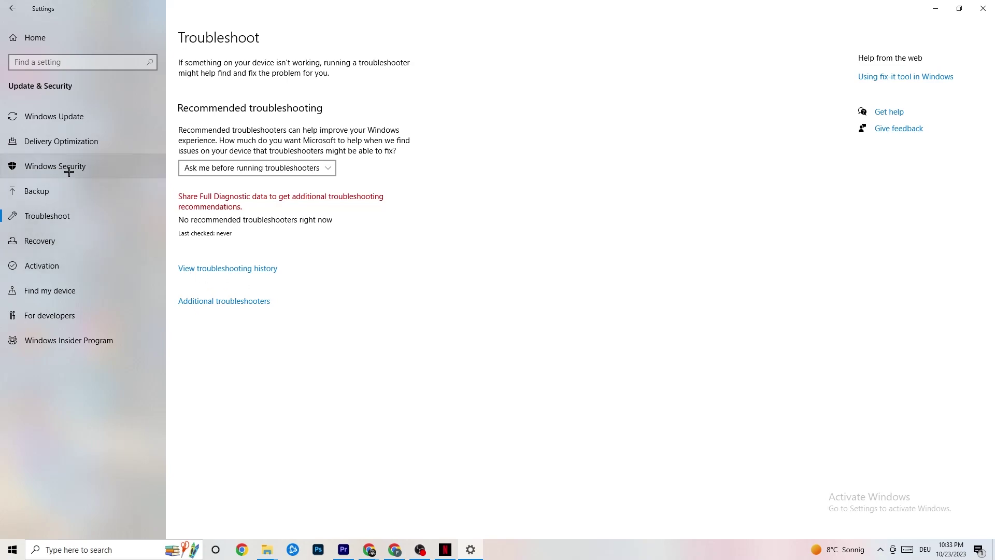
click(75, 118)
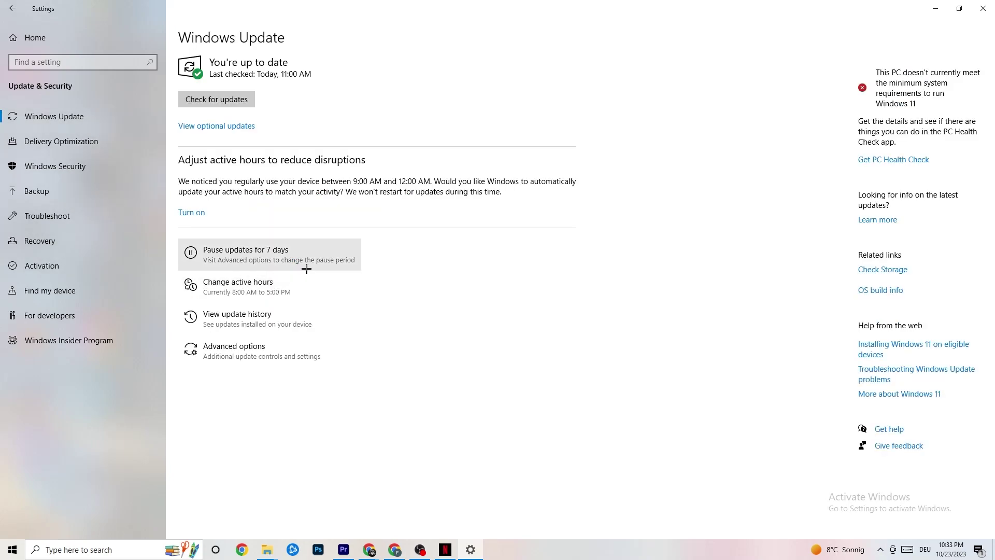